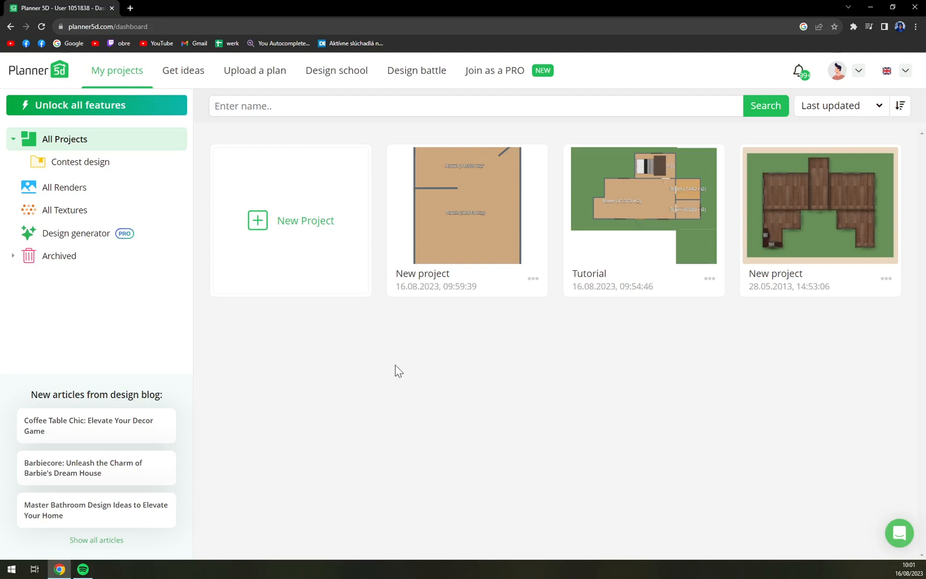
Create a new project from scratch with the default square room
click(343, 249)
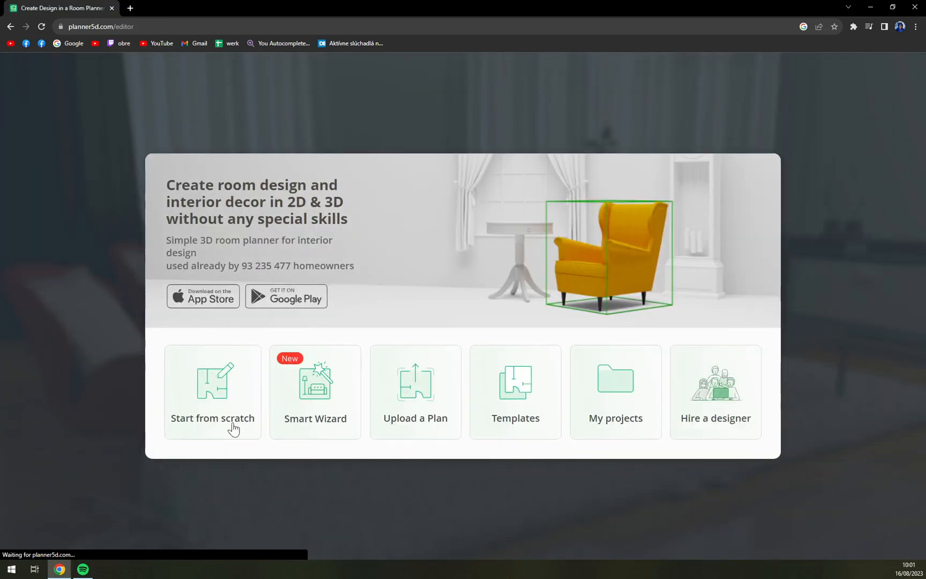
click(231, 423)
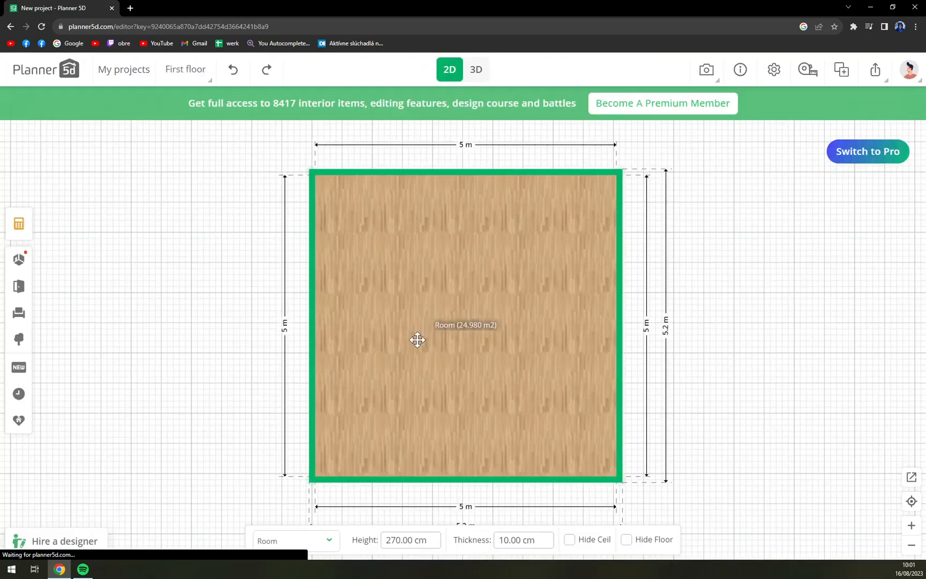
scroll(380, 348, down, 4)
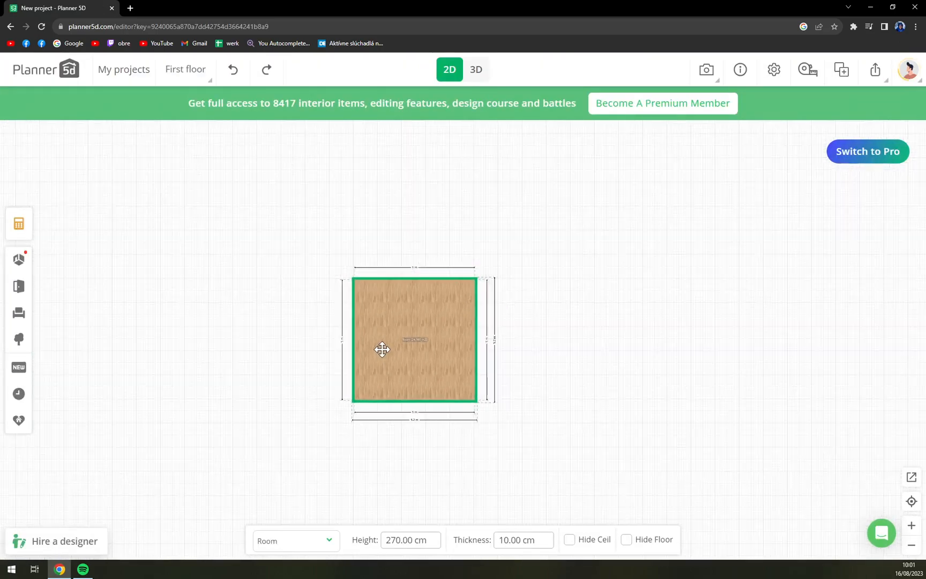
scroll(383, 347, up, 3)
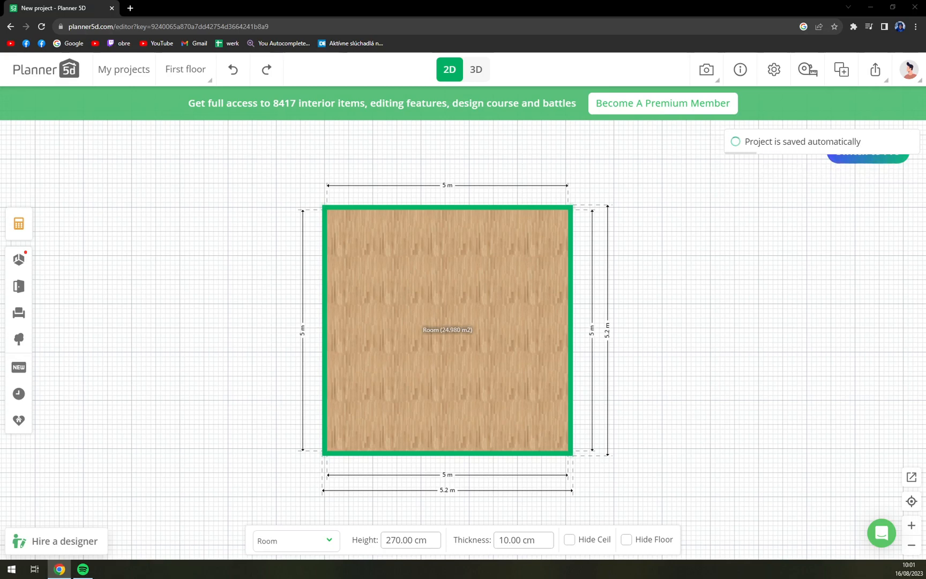
drag(407, 298, 456, 326)
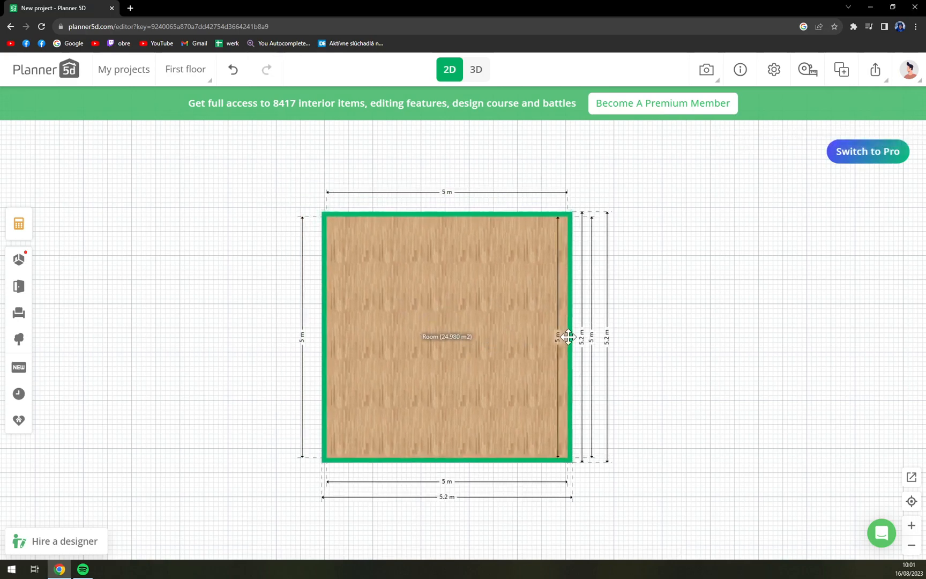
Split the room's right wall about 1.7 m below its upper corner and the lower wall about 1.87 m from its left corner
click(568, 328)
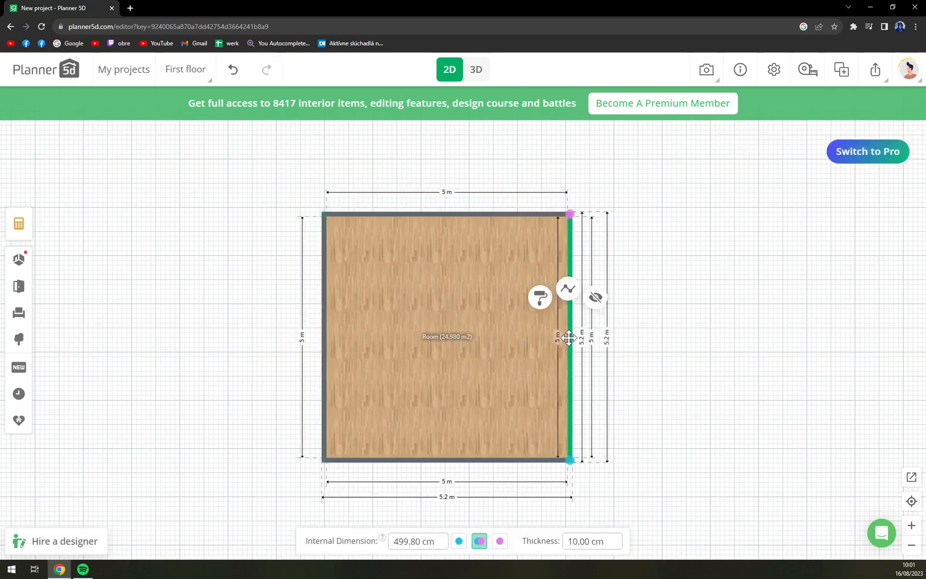
click(567, 293)
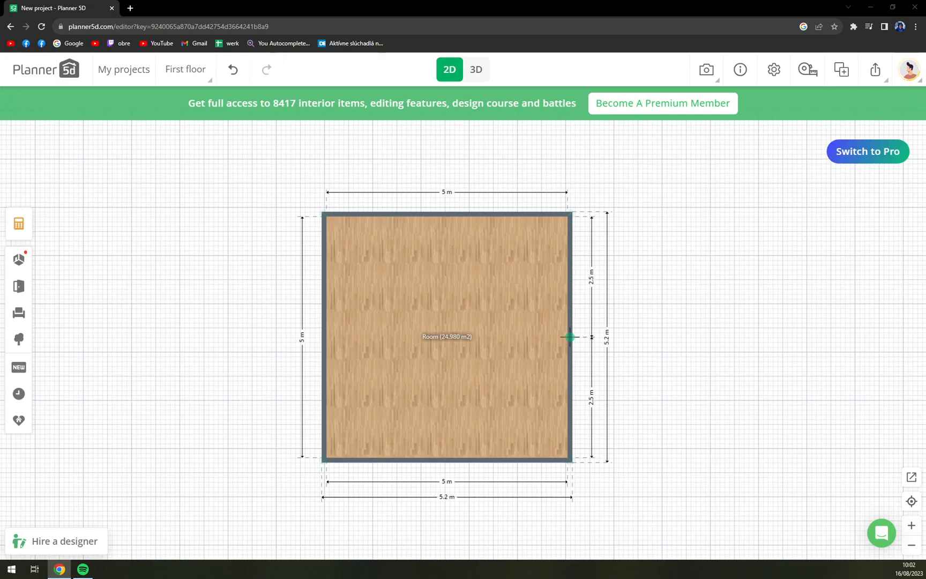
click(453, 460)
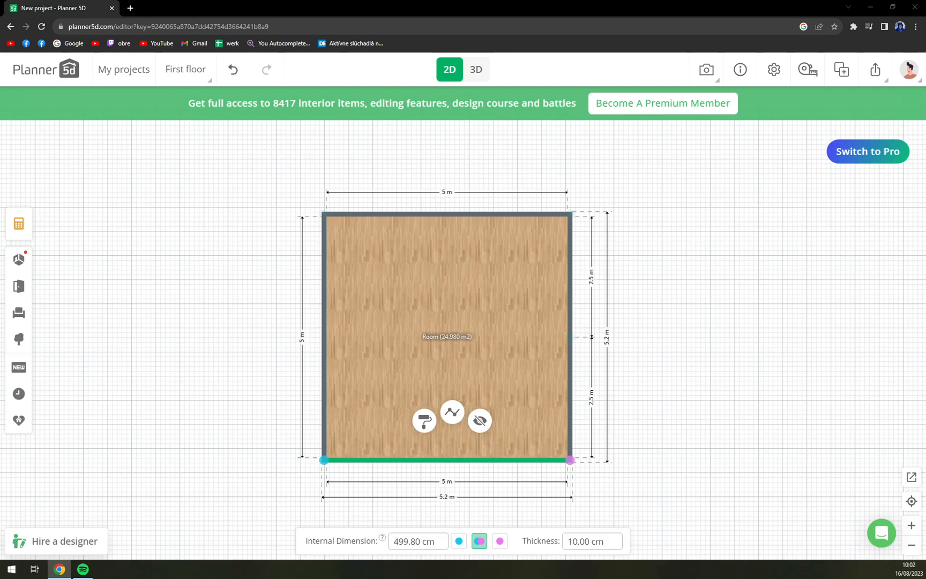
click(452, 413)
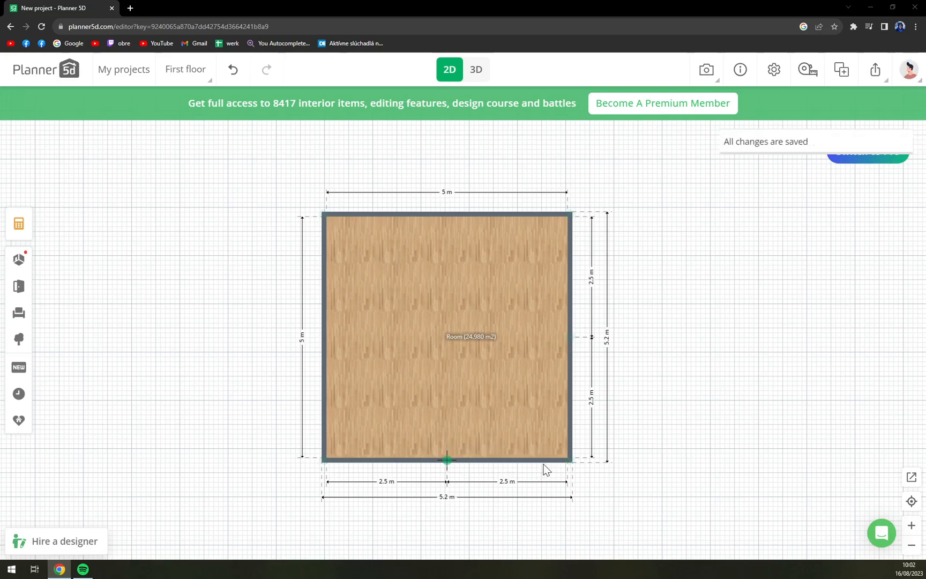
drag(570, 336, 570, 298)
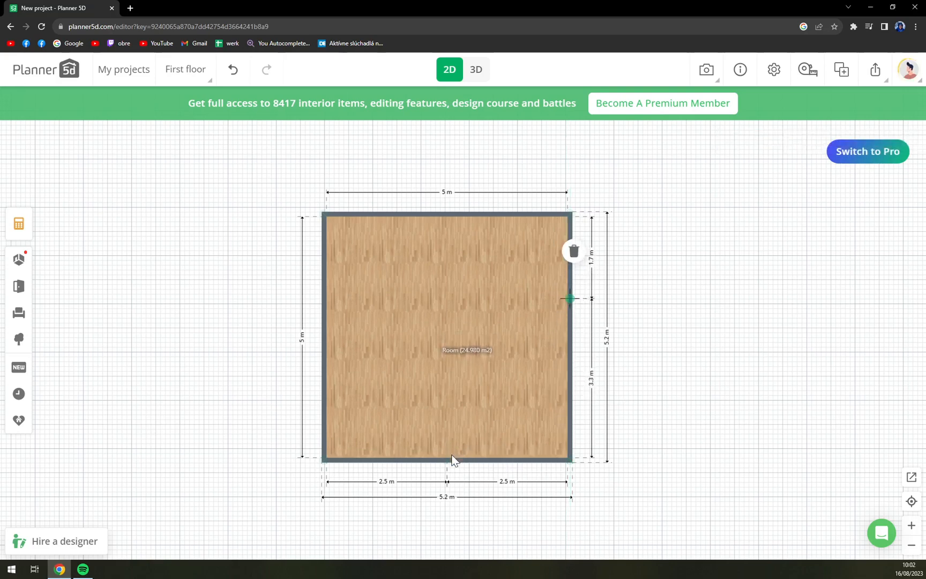
drag(447, 458, 418, 457)
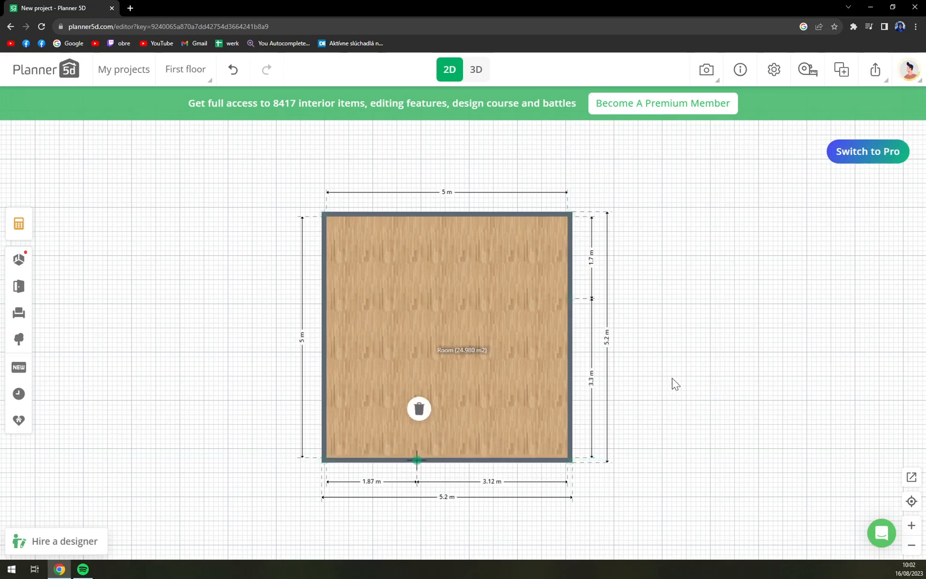
Hide the right wall's lower segment and the lower wall's right segment to open up the room's lower-right corner
click(571, 364)
click(599, 333)
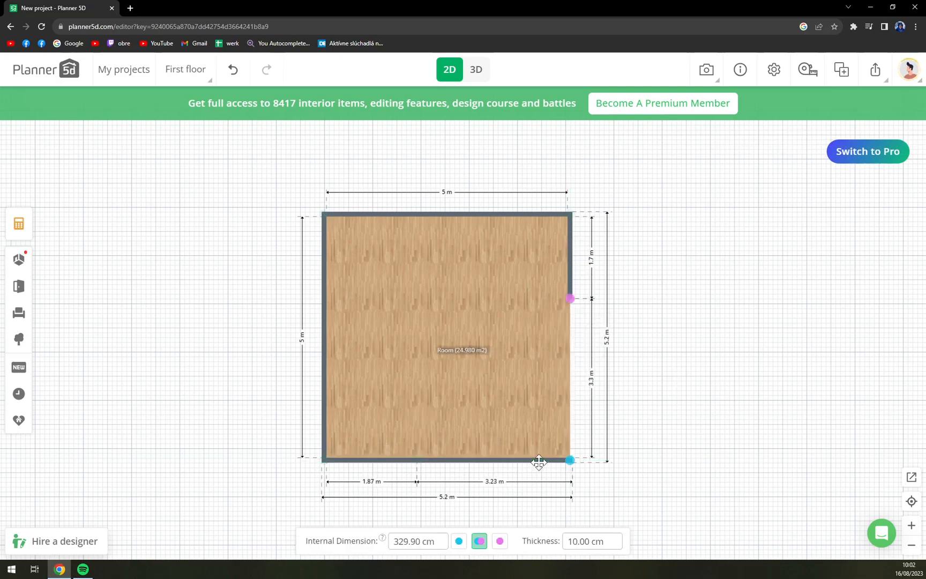
click(537, 460)
click(555, 420)
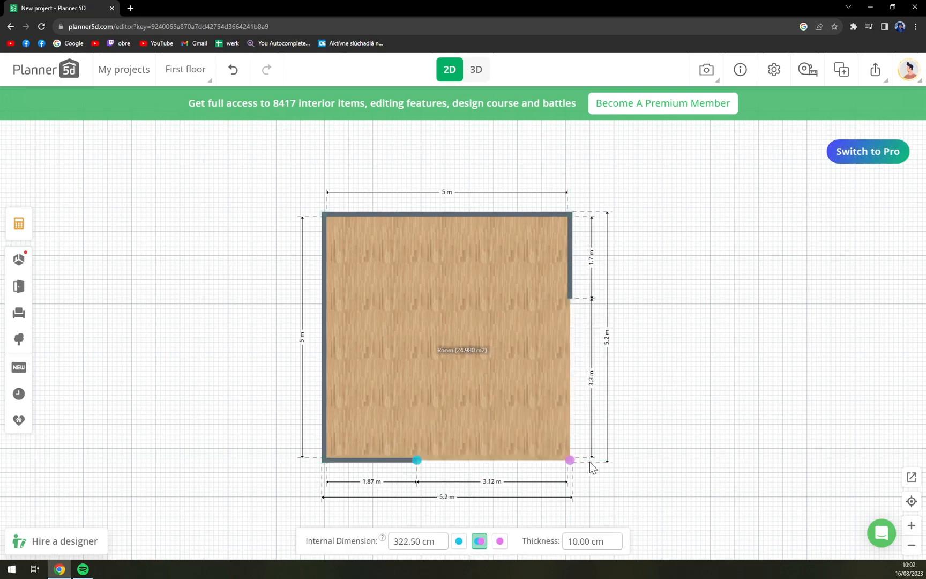
Move the room's lower-right corner inward until the open lower edge is about 1.83 m long, and inspect the shape in 3D
drag(570, 459, 506, 459)
scroll(603, 404, down, 2)
scroll(604, 395, up, 2)
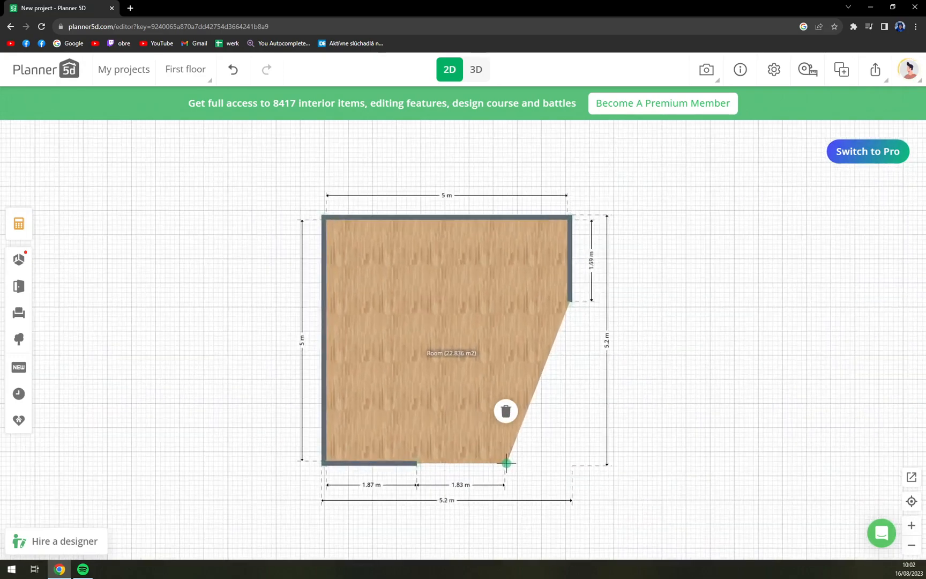
click(476, 69)
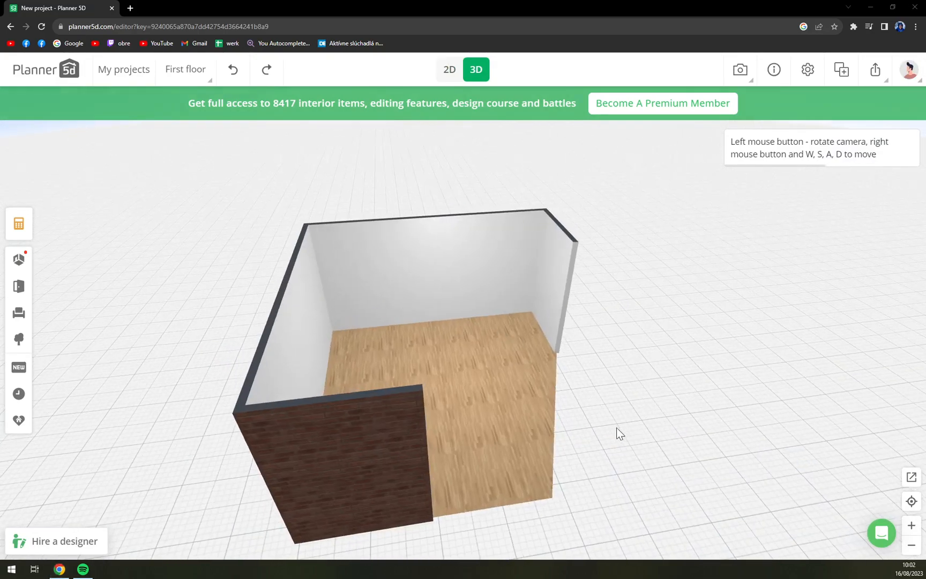
drag(619, 432, 574, 411)
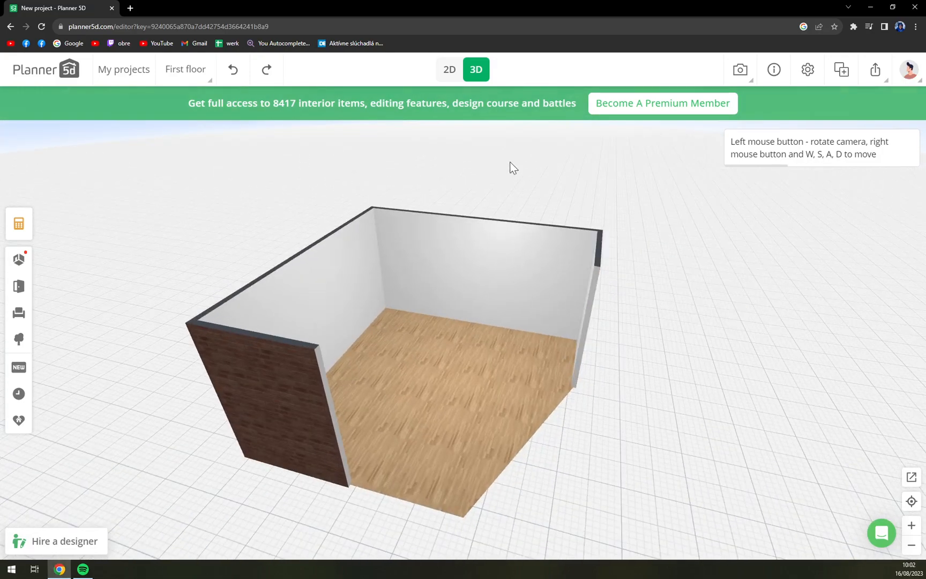
click(448, 70)
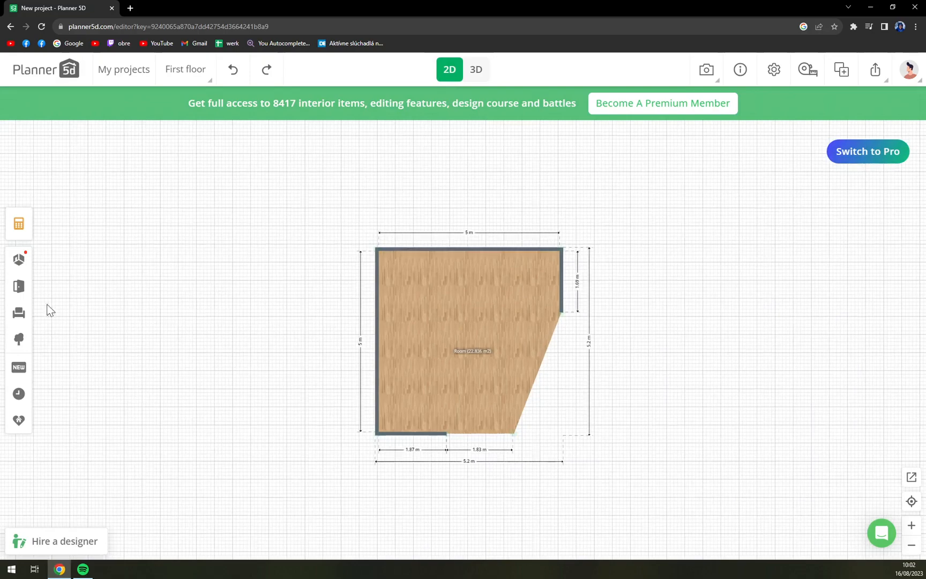
Add a second square room of 5 by 5 m and attach it directly below the first room
click(19, 259)
click(73, 299)
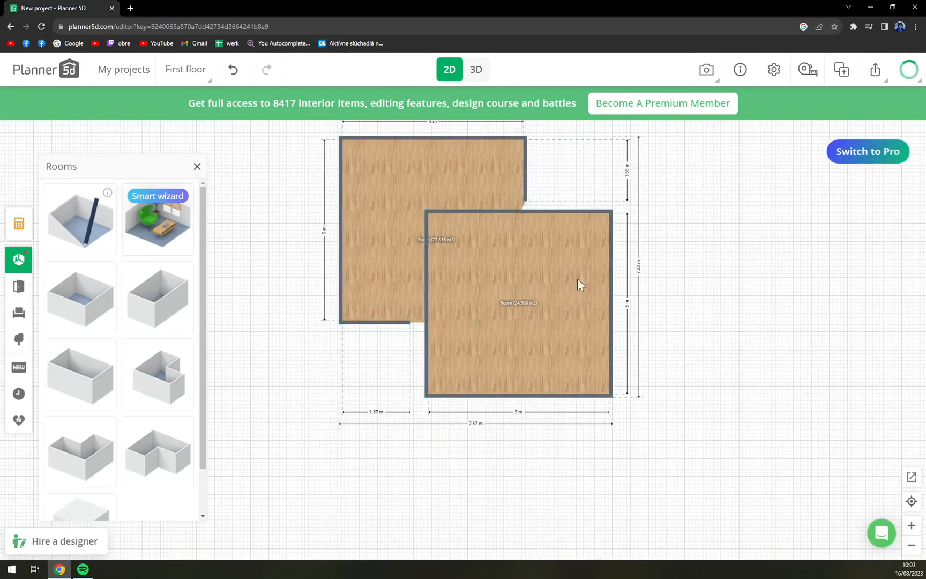
click(535, 317)
drag(535, 317, 453, 429)
scroll(591, 384, up, 3)
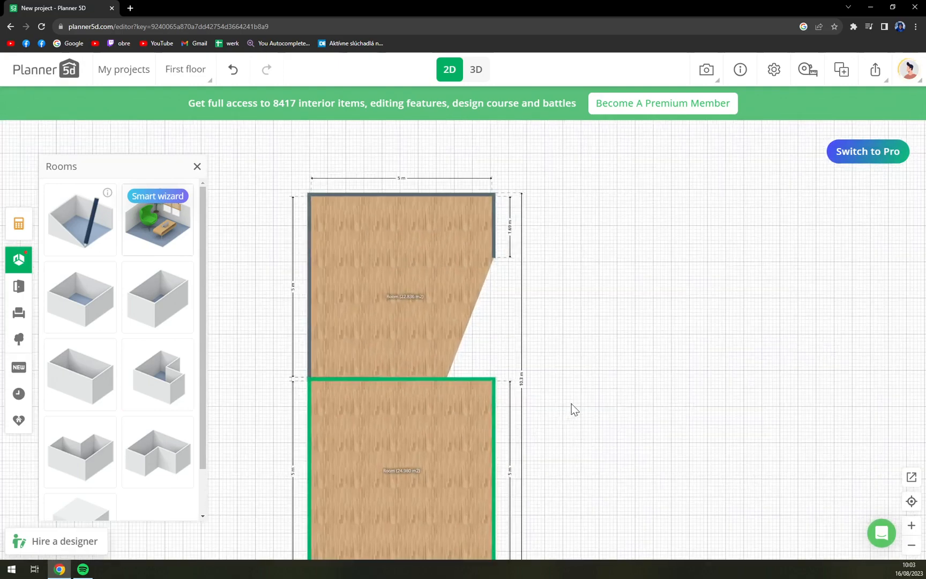
drag(571, 403, 570, 312)
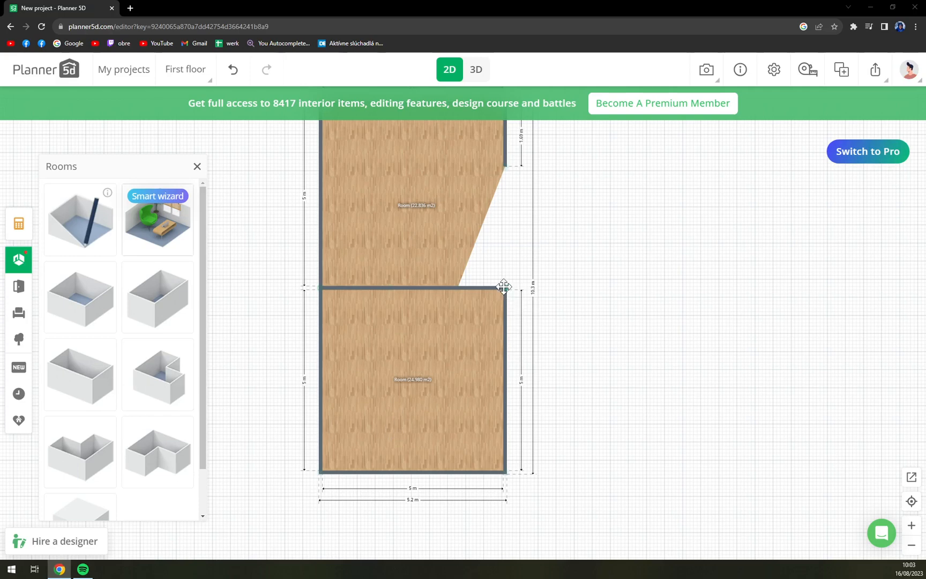
Pull the second room's upper-right corner inward, split the resulting slanted wall, and move the new point to the first room's lower-right corner
drag(505, 288, 387, 291)
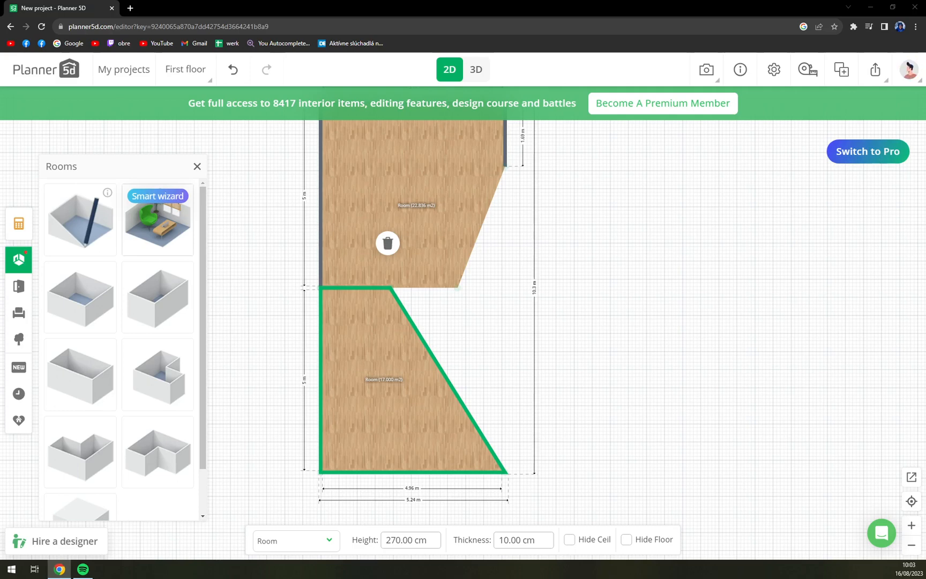
click(446, 378)
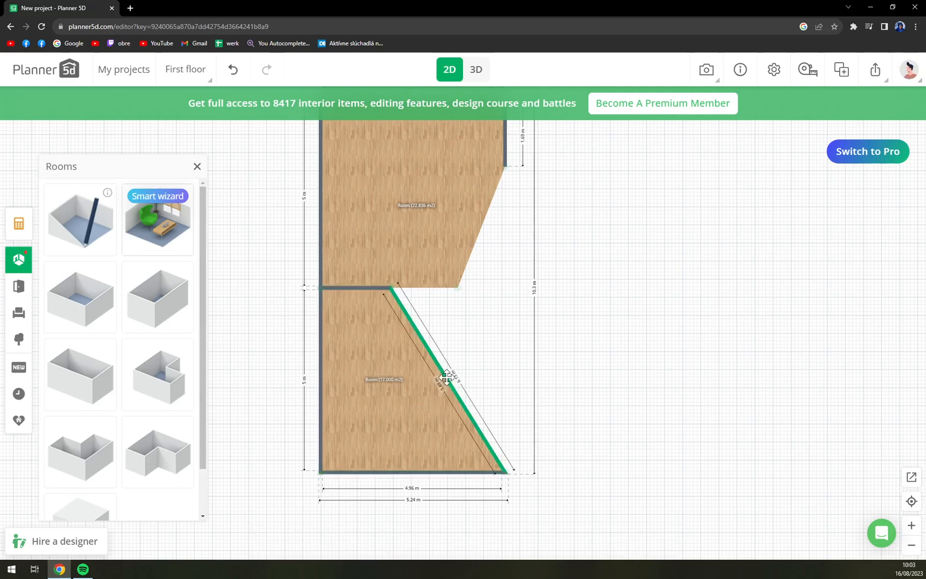
click(447, 338)
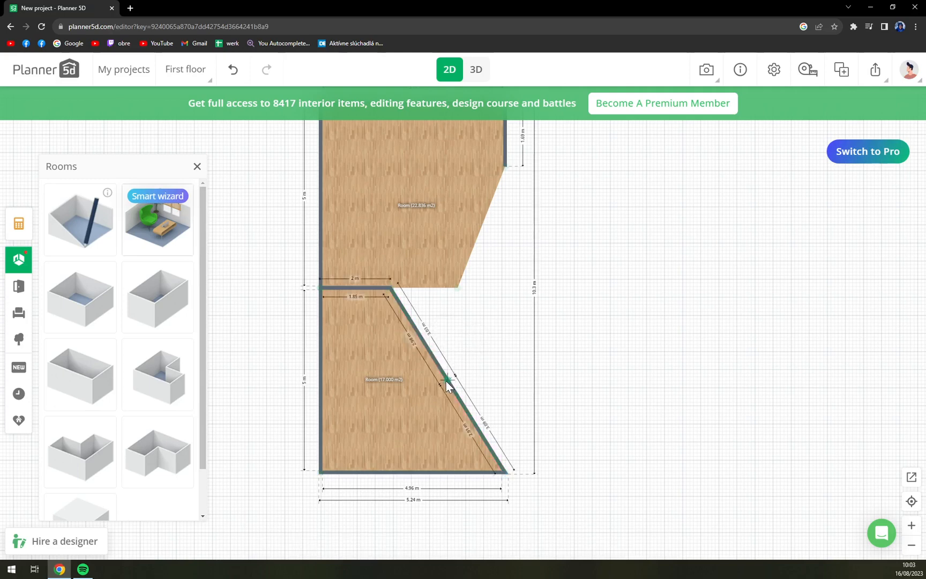
drag(447, 380, 459, 294)
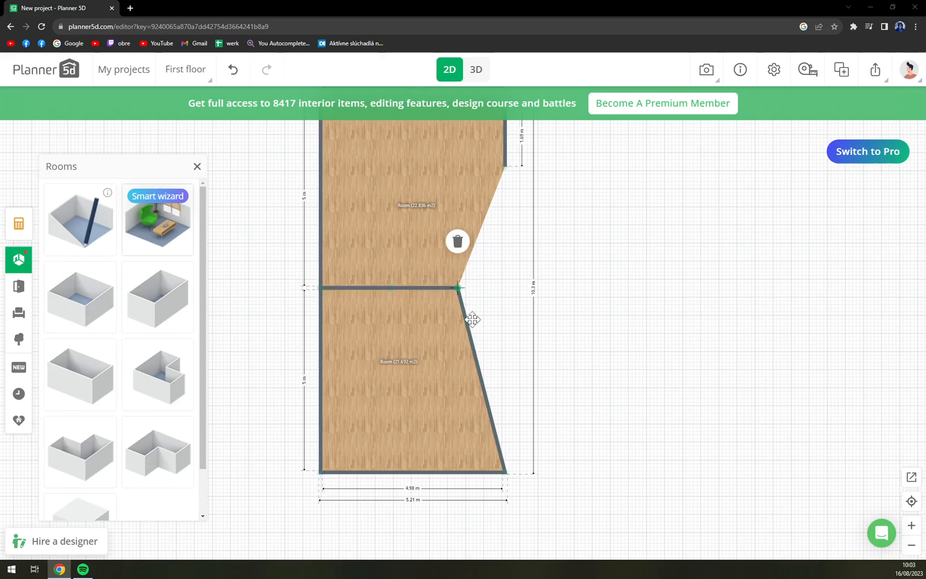
Hide the right segment of the wall between the rooms and resize the second room to about 3.36 m deep and 7.03 m wide
click(455, 287)
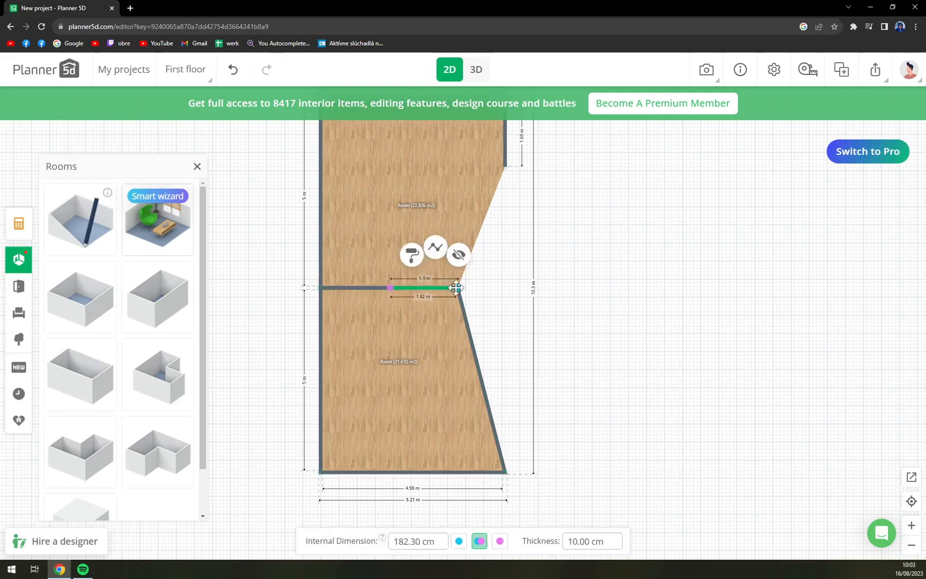
click(461, 249)
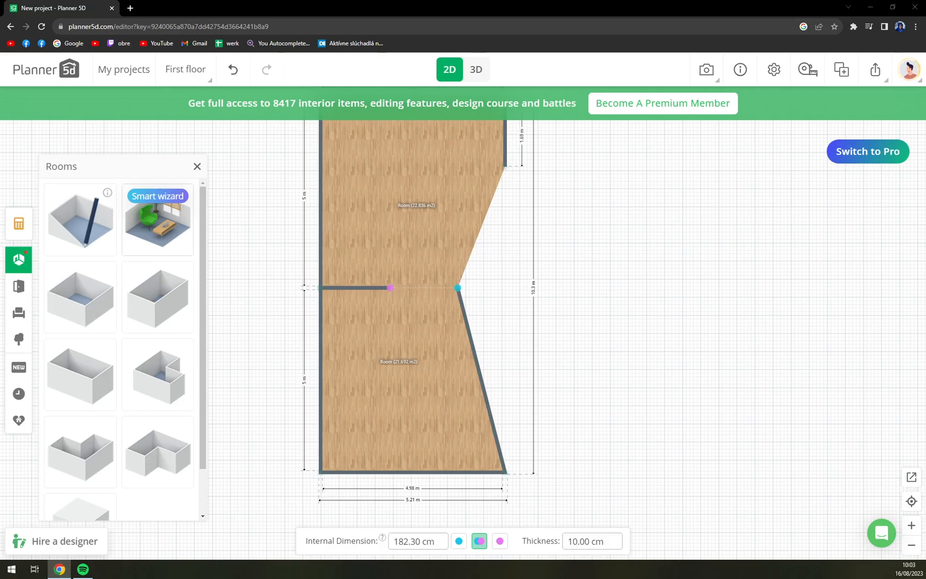
drag(407, 472, 411, 411)
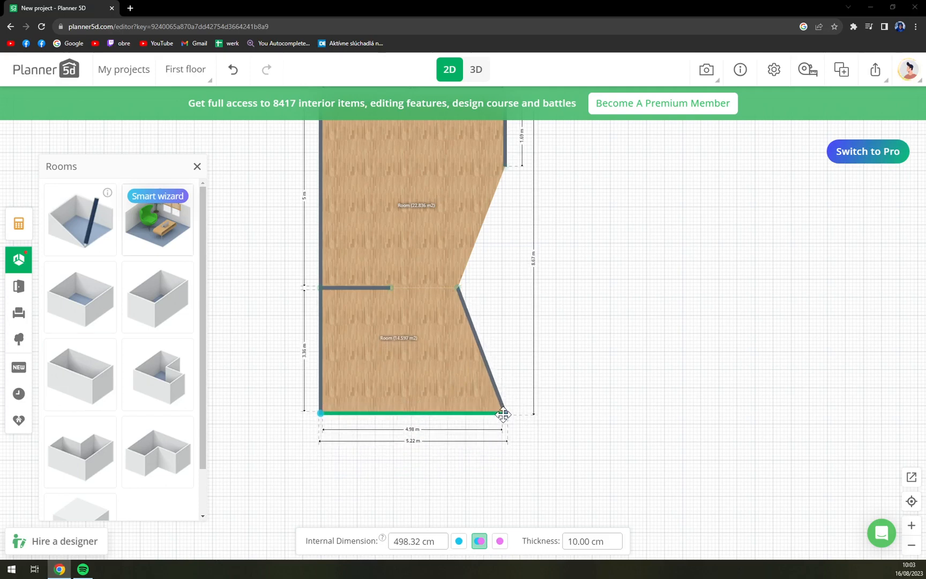
drag(504, 413, 581, 412)
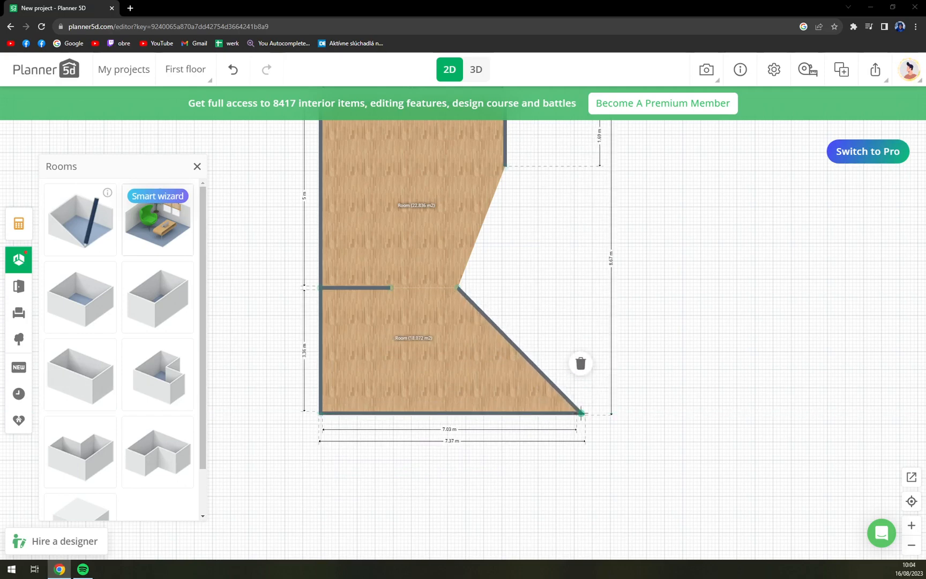
Split the second room's slanted wall and move the new point to the lower end of the first room's short right wall
click(513, 343)
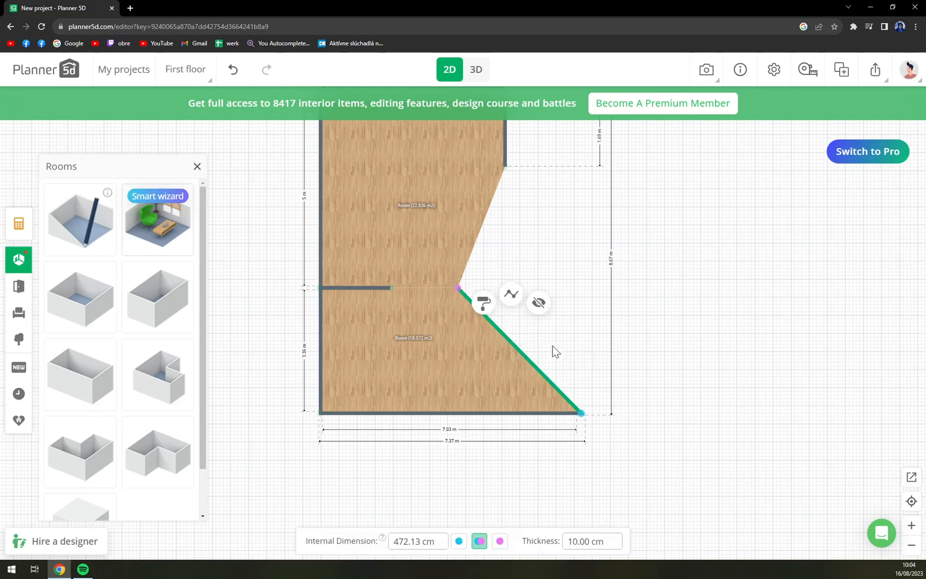
click(512, 294)
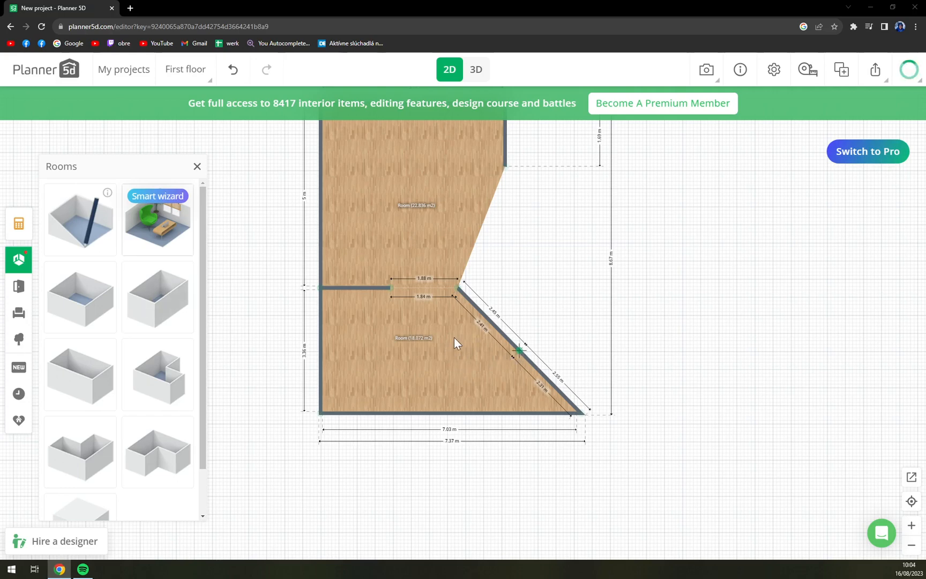
drag(535, 288, 542, 331)
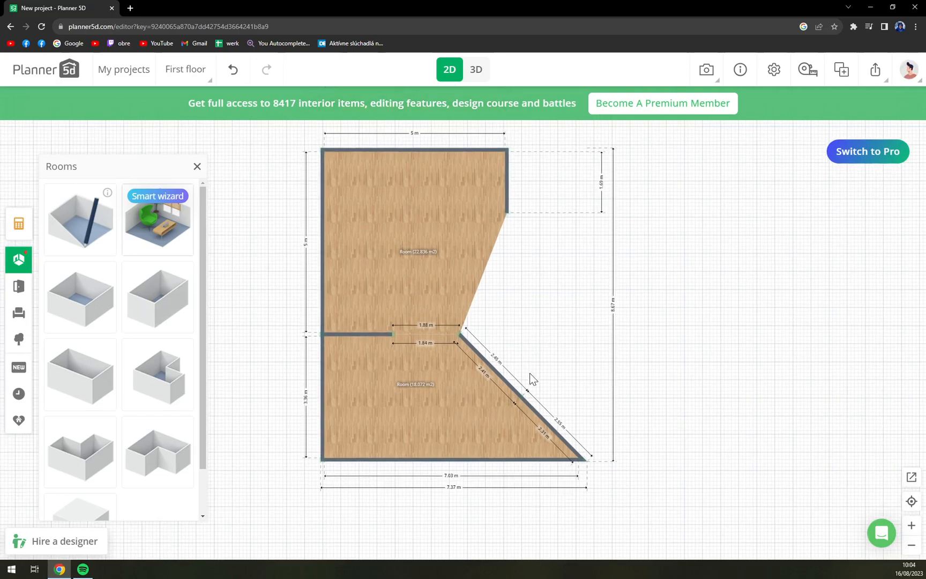
drag(521, 396, 508, 213)
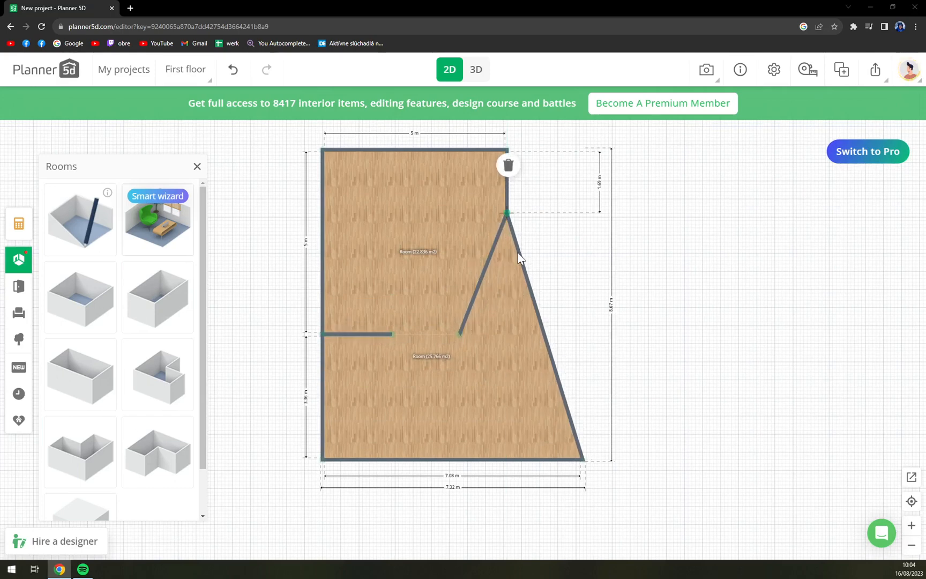
Check the joined rooms in 3D and hide the slanted interior wall between them in the 2D plan
click(471, 78)
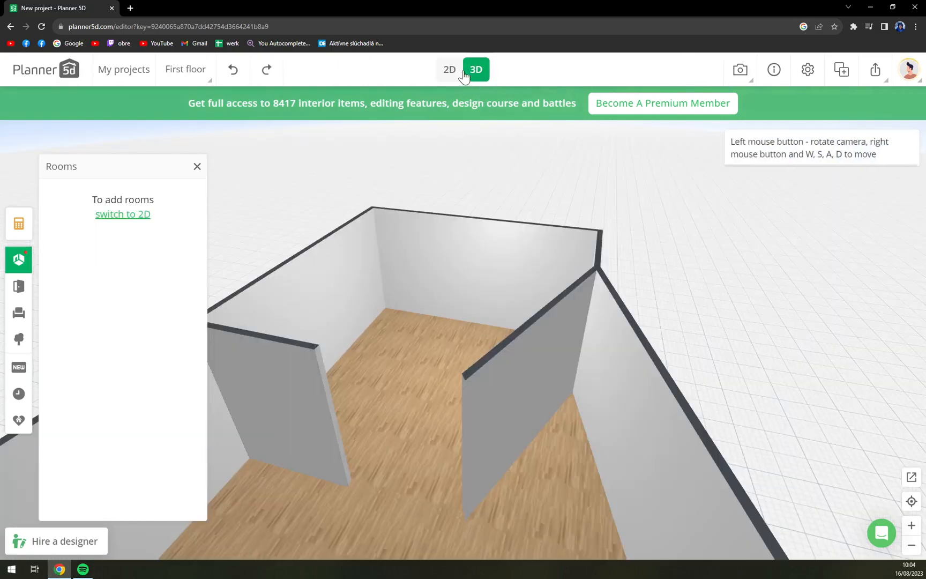
click(453, 72)
click(472, 300)
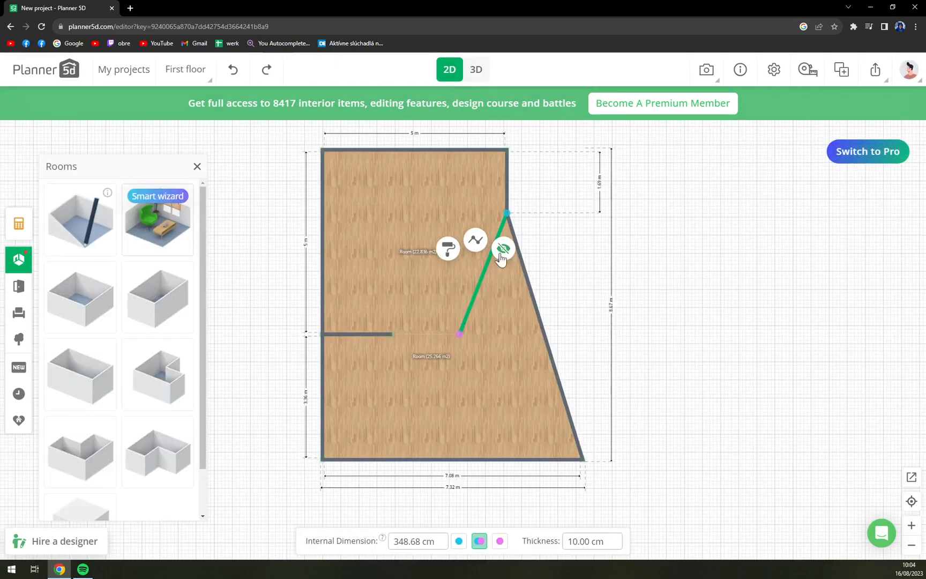
click(498, 259)
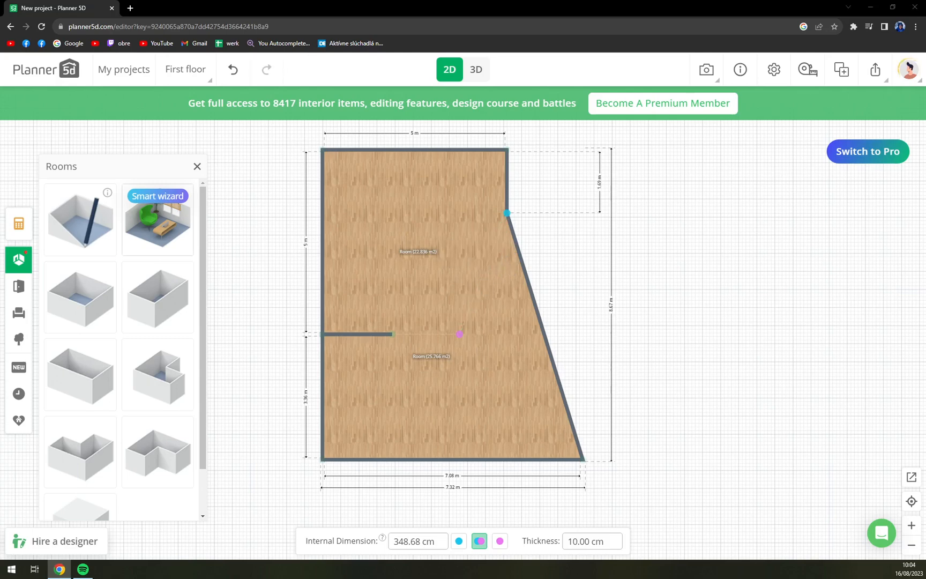
Split the slanted outer wall at its middle and move the new point to the first room's upper-right corner
click(541, 328)
click(543, 283)
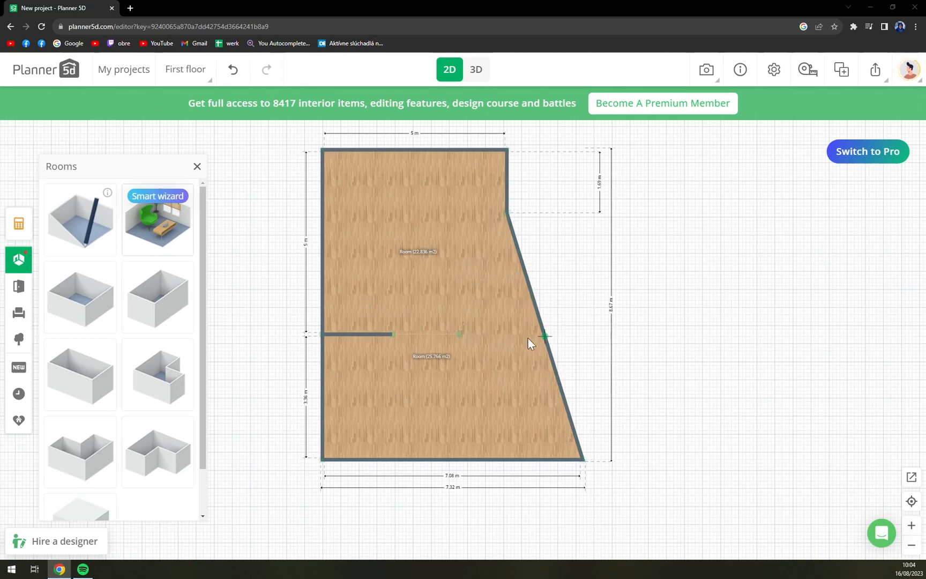
drag(543, 336, 507, 150)
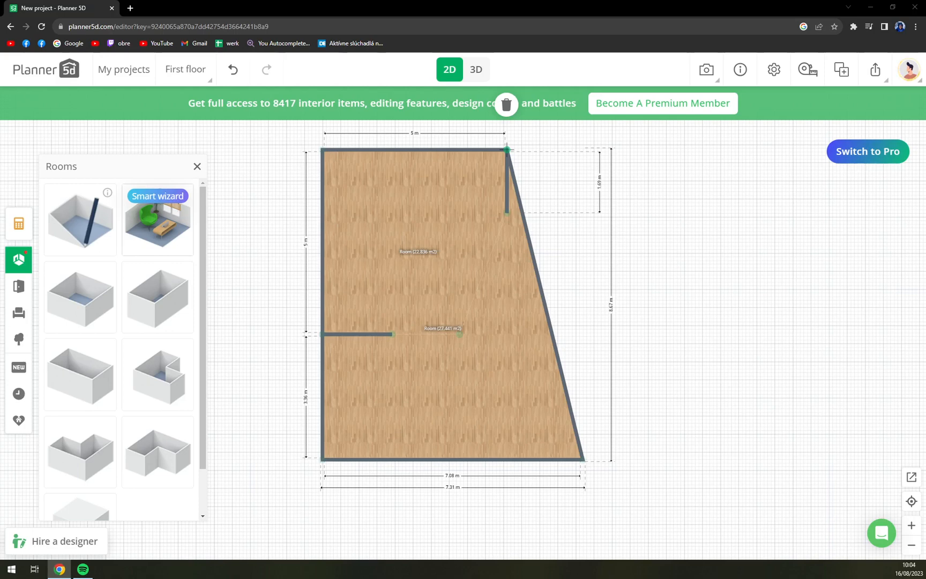
Split the long slanted wall and move the new point about 2 m beyond the first room's upper-right corner, squaring the outline
click(546, 304)
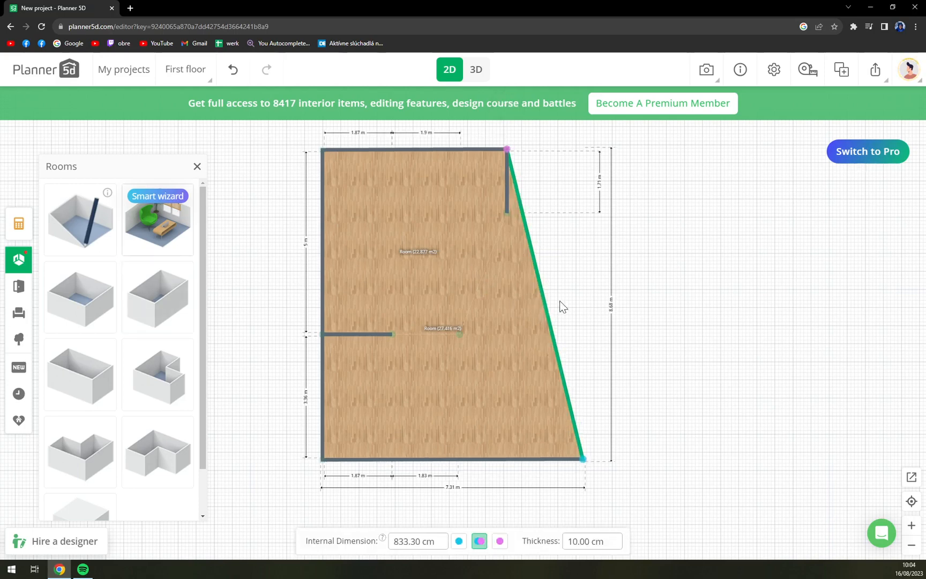
click(552, 251)
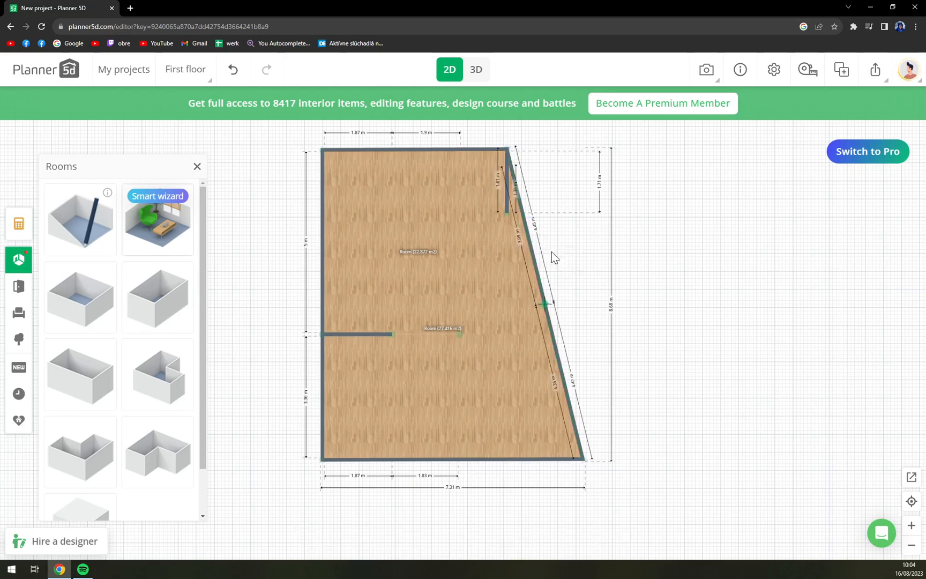
drag(545, 305, 583, 150)
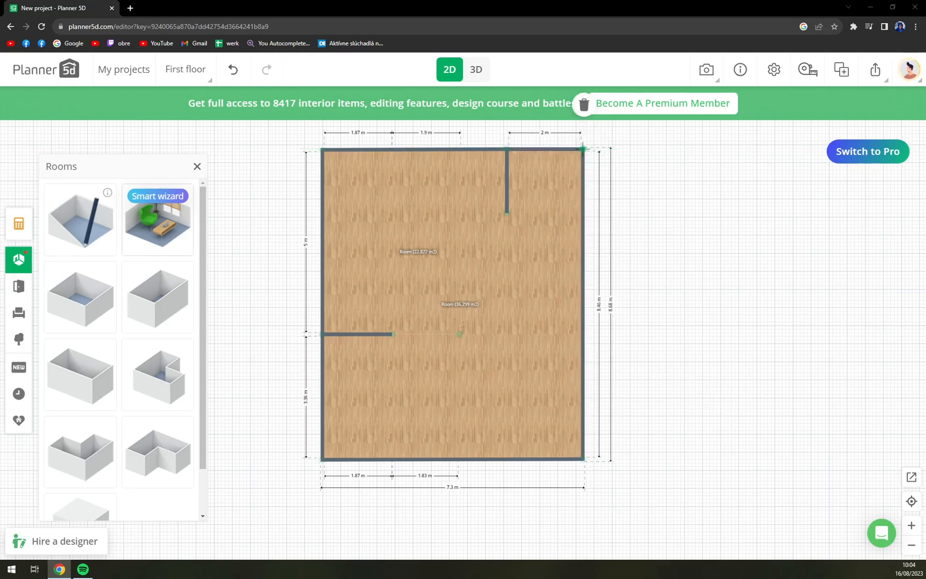
Examine the squared-off open space and its two partition walls in 3D from different angles
click(476, 70)
drag(517, 309, 740, 367)
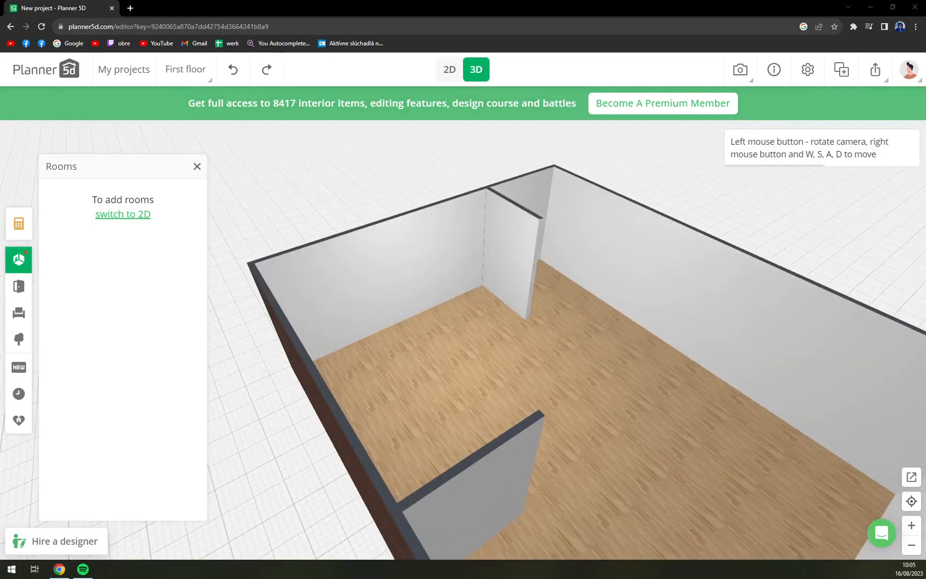
drag(600, 303, 578, 303)
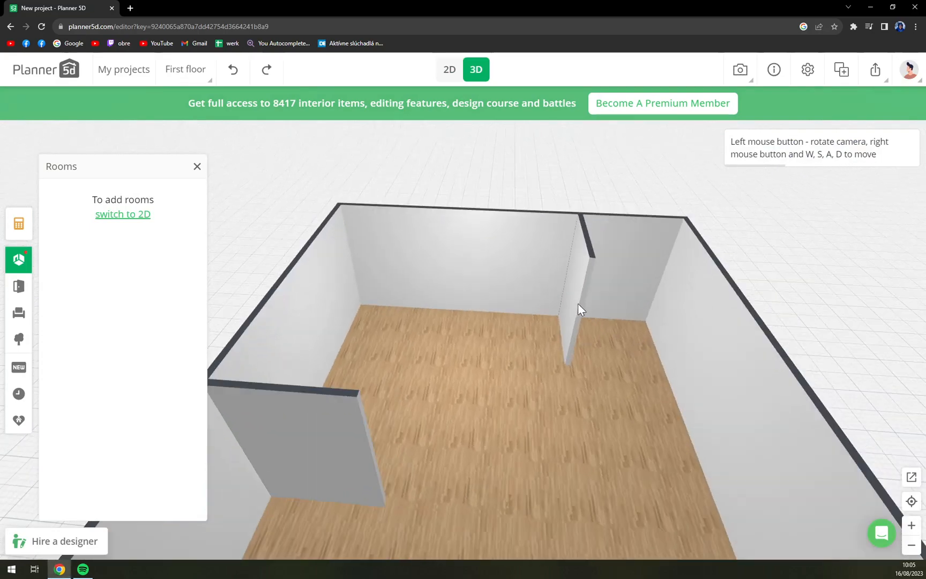
key(s)
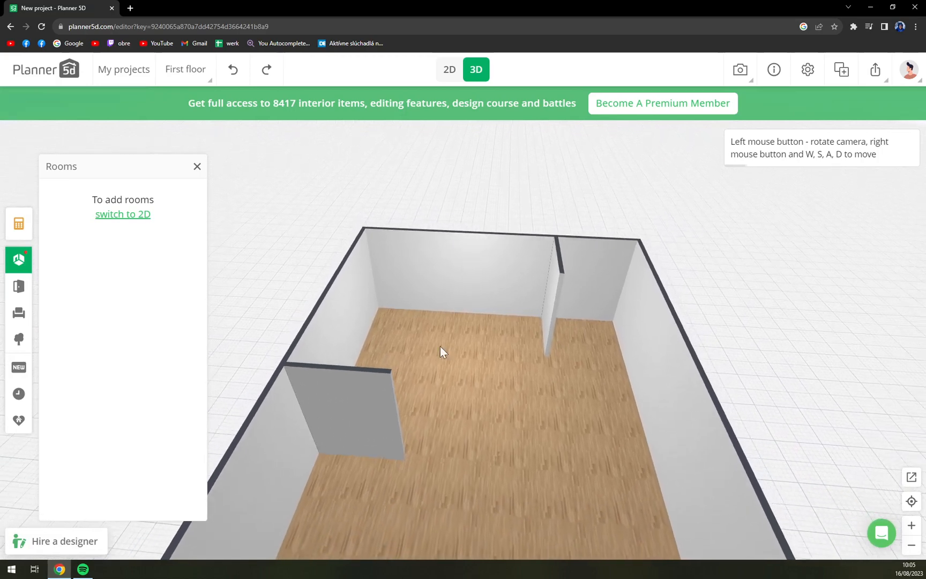